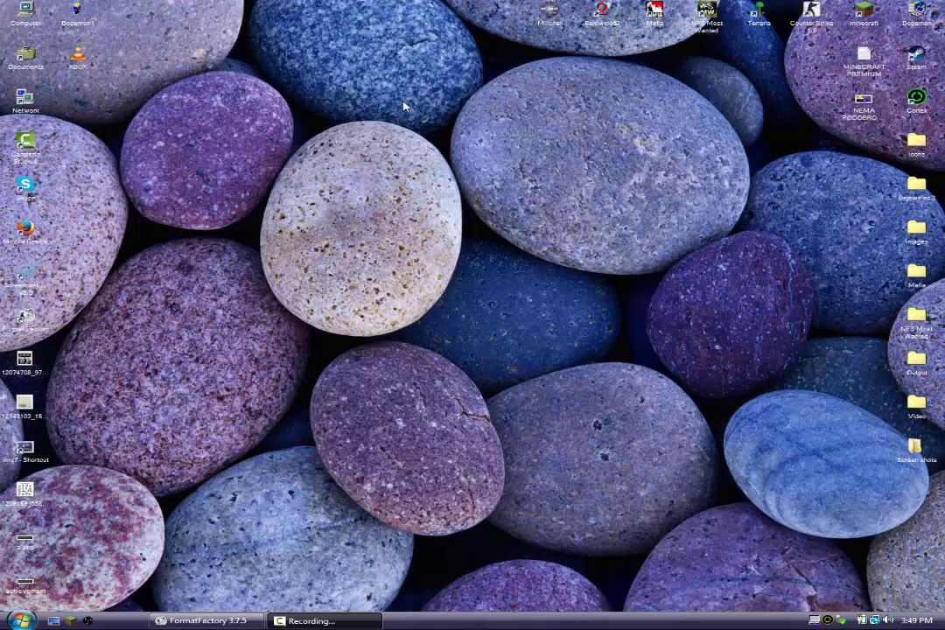
Step: Launch Windows Movie Maker, select the XBOX clip, then play and pause XBOX.VOB in VLC
left_click_drag(440, 63, 376, 225)
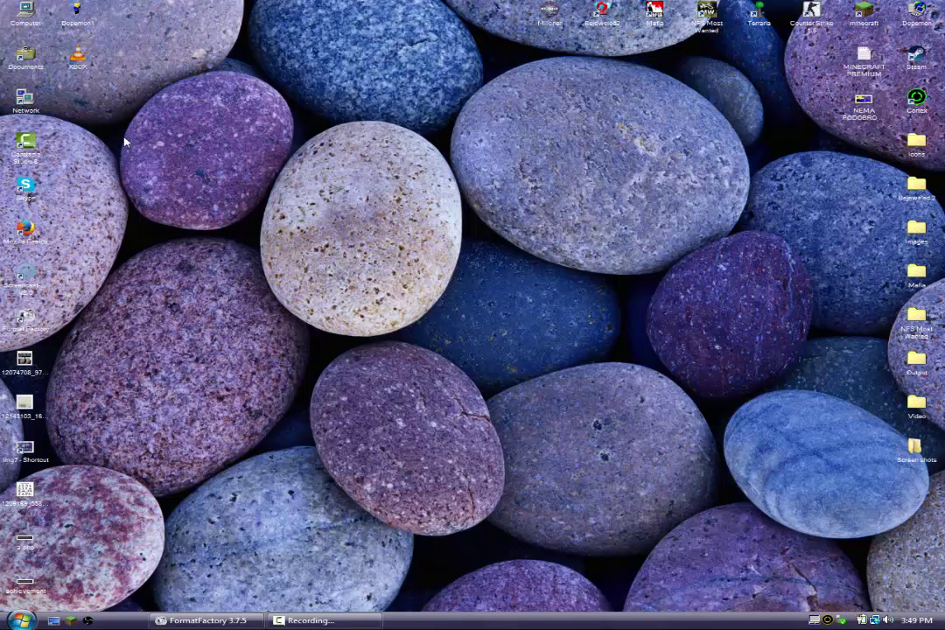
key("super")
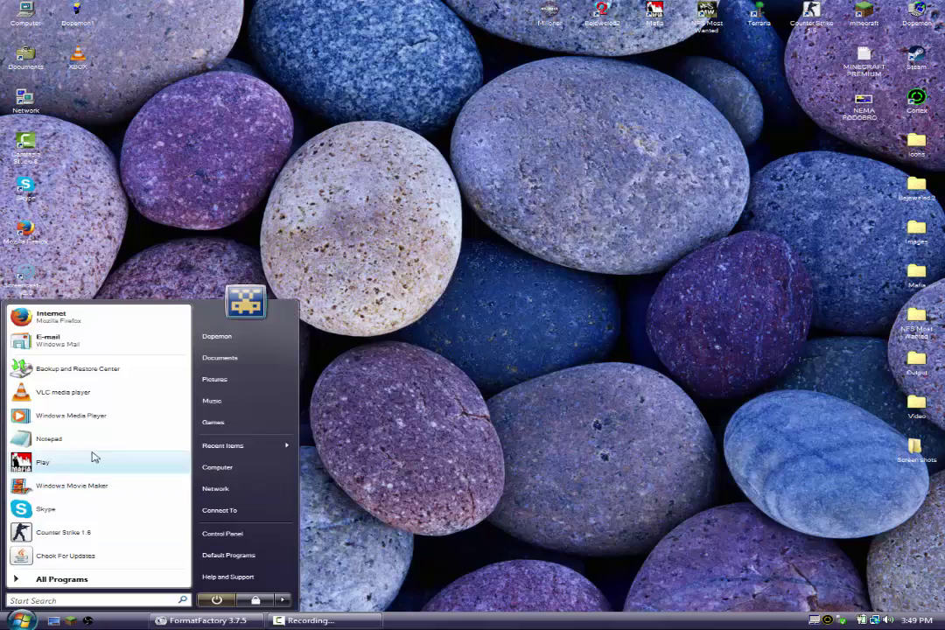
left_click(99, 486)
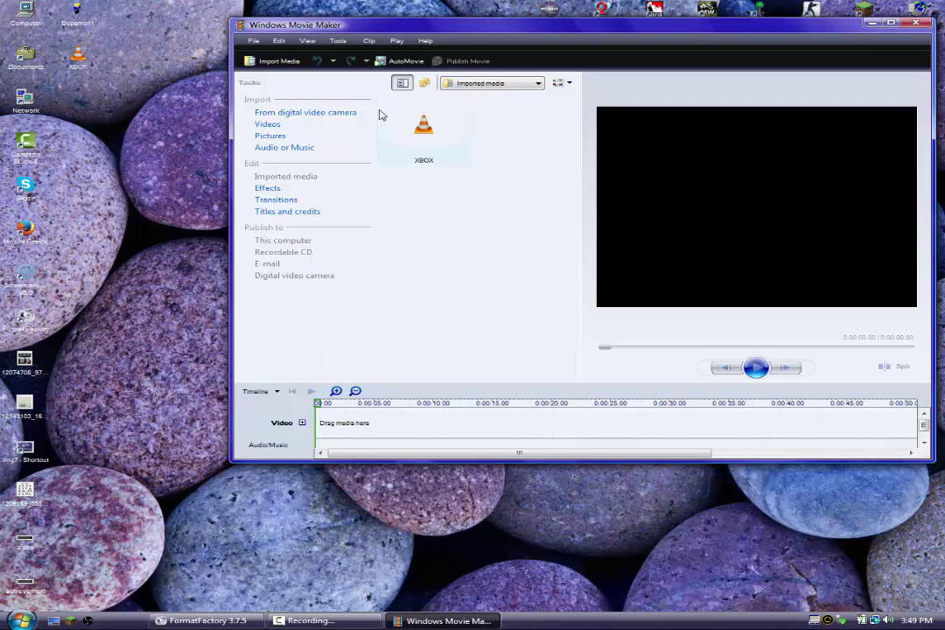
left_click(424, 130)
double_click(77, 58)
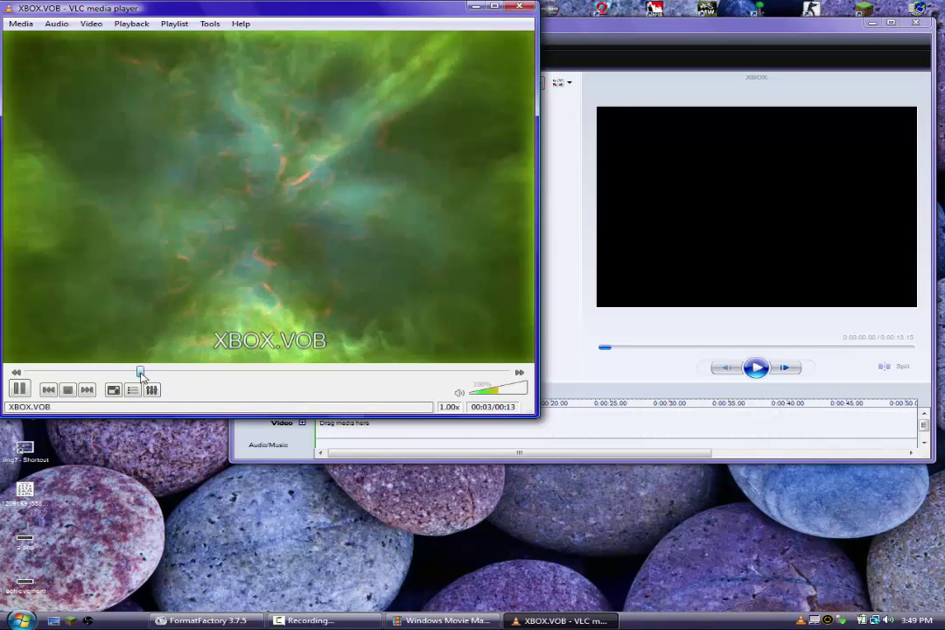
left_click(20, 390)
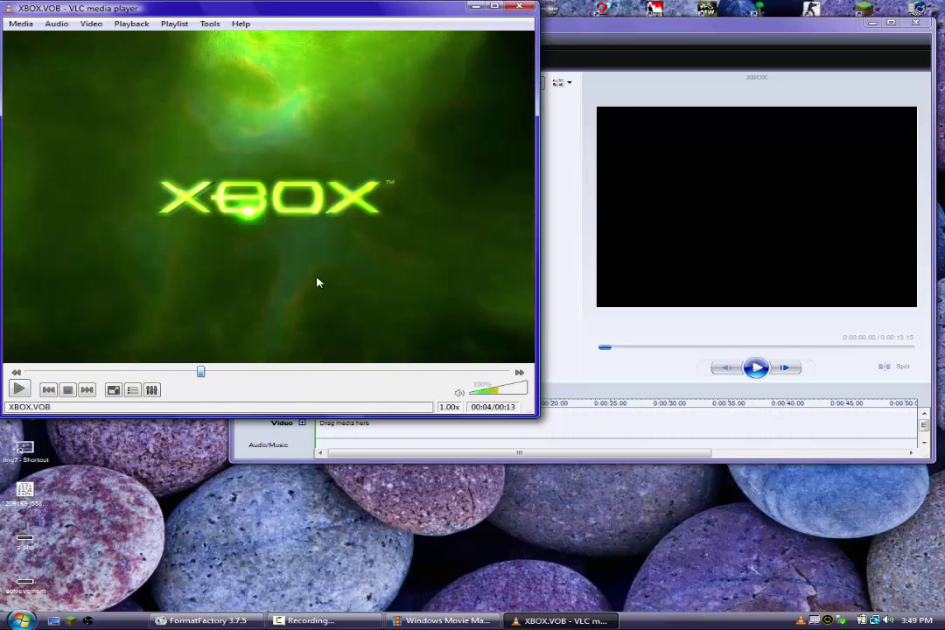
Step: Close VLC, then drag two copies of the XBOX clip onto the timeline and play it
left_click(518, 8)
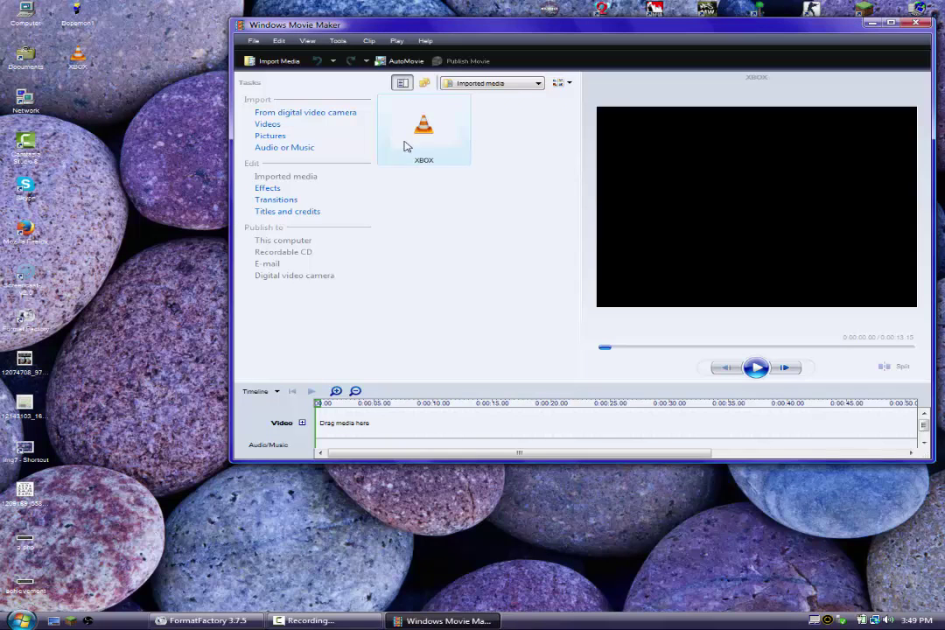
left_click_drag(423, 129, 326, 430)
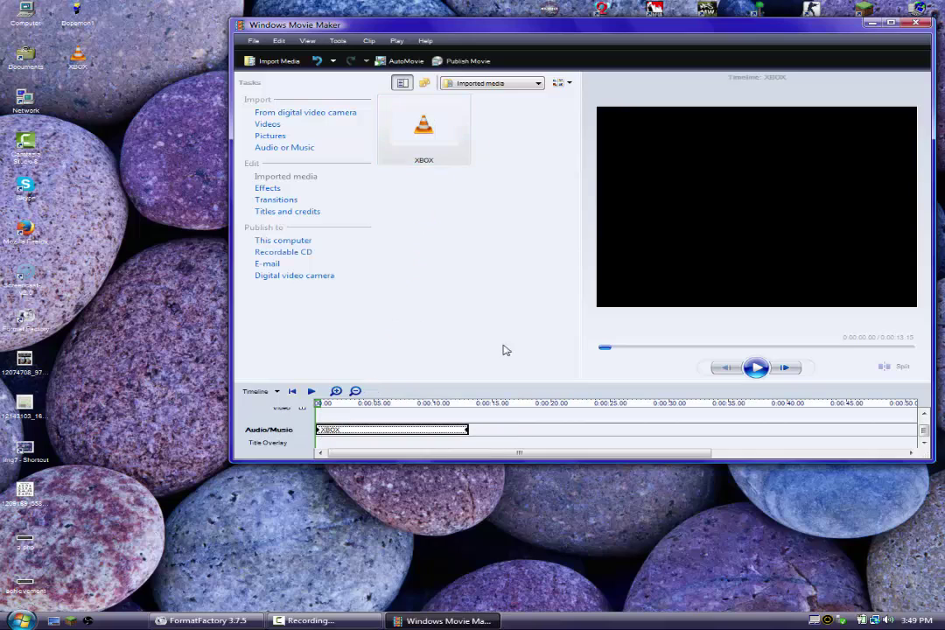
left_click(755, 367)
left_click_drag(428, 145, 321, 424)
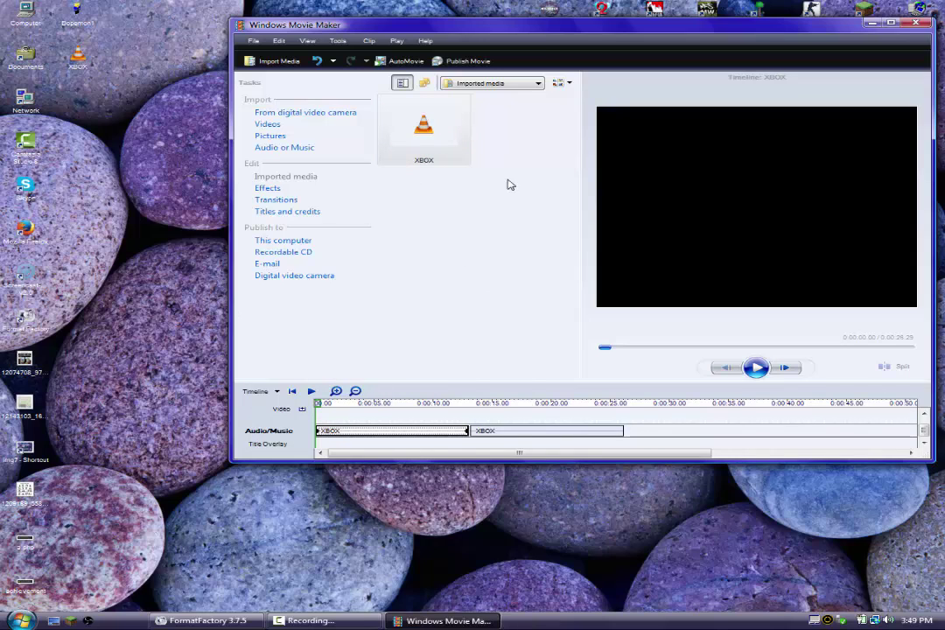
Step: Quit Movie Maker without saving the Untitled project
left_click_drag(511, 184, 155, 98)
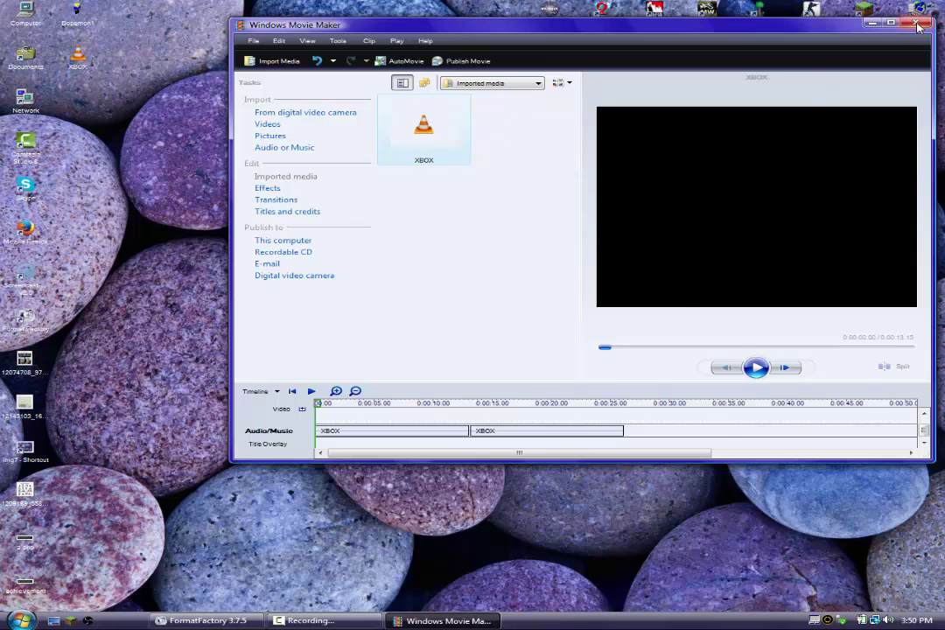
key("alt+F4")
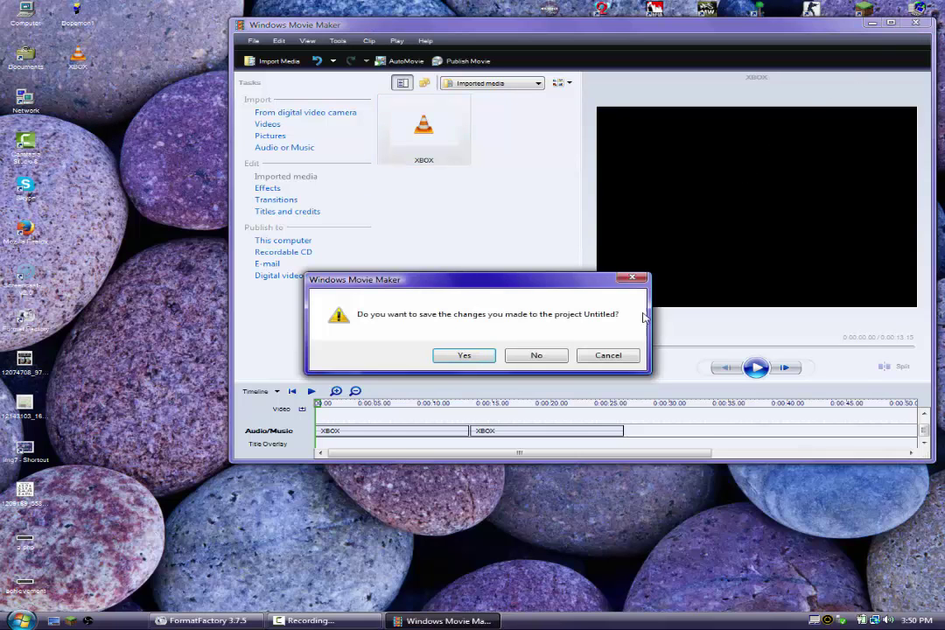
left_click(536, 359)
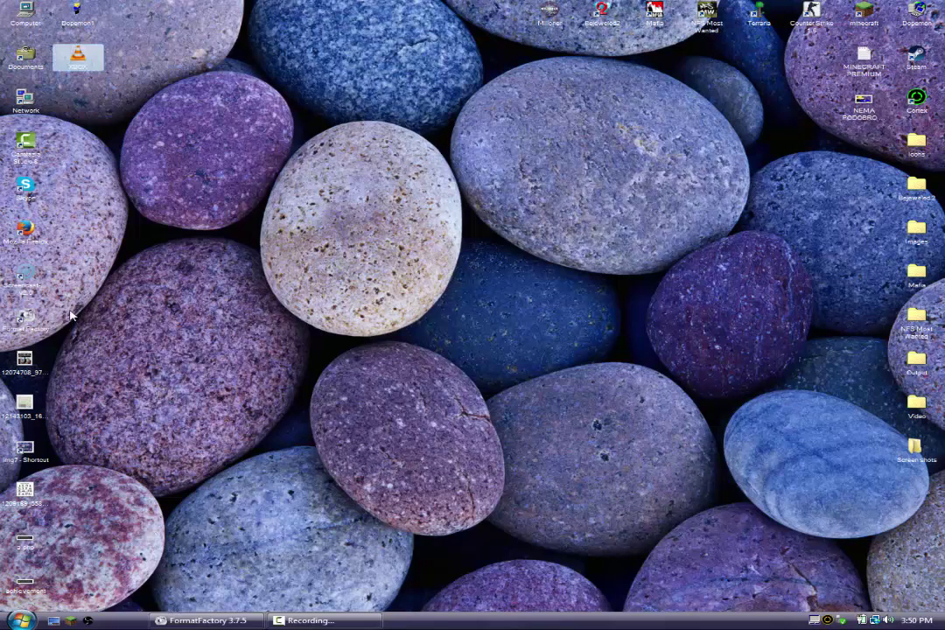
Step: Restore Format Factory and add XBOX.VOB from the Desktop to an AVI conversion
left_click(194, 621)
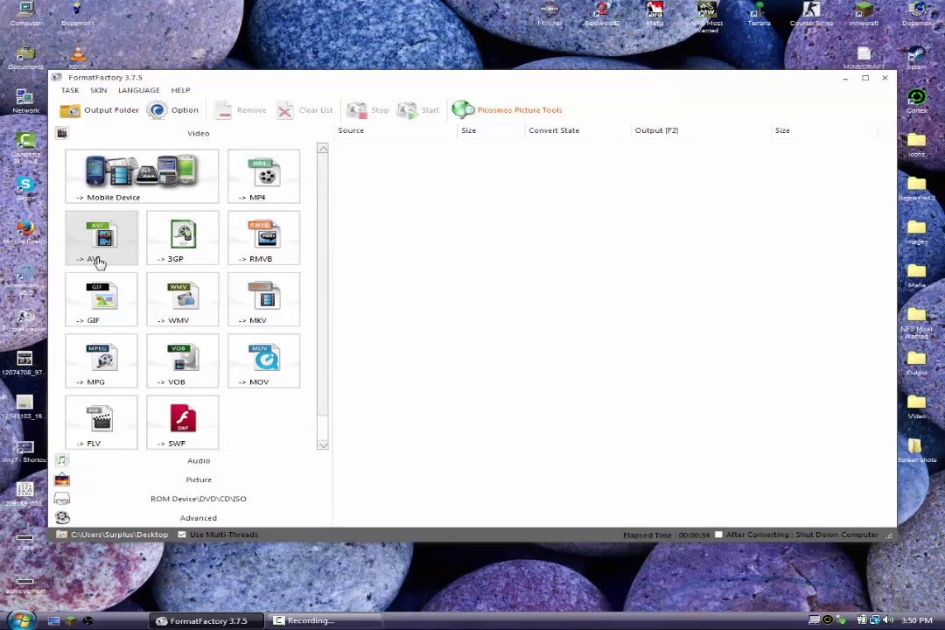
left_click(75, 53)
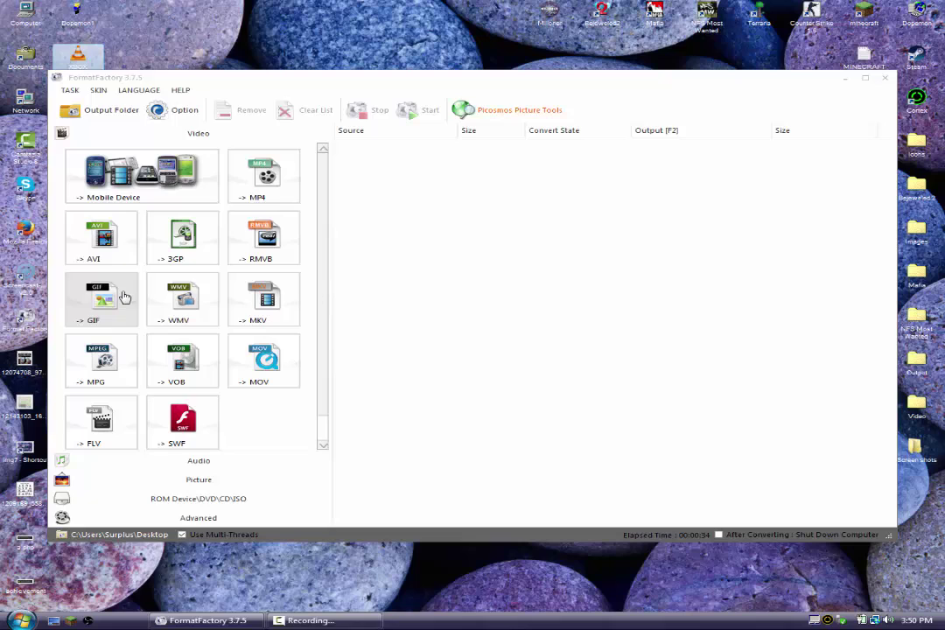
left_click(110, 247)
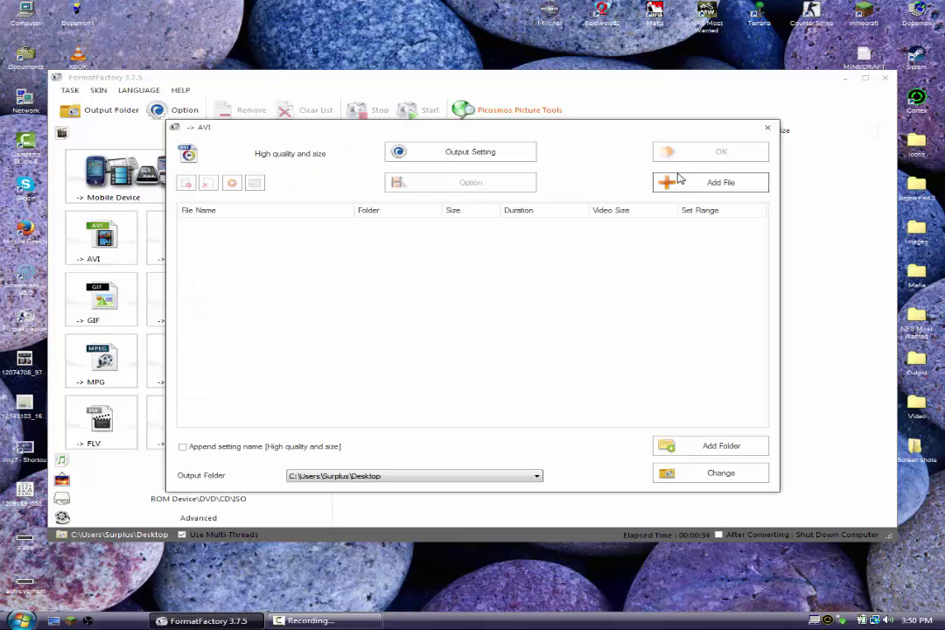
left_click(709, 184)
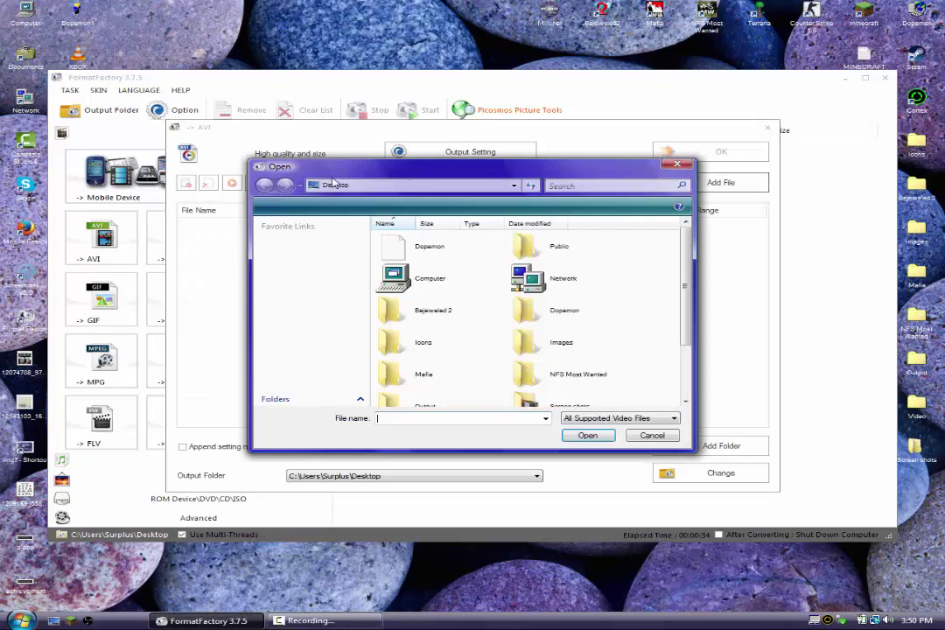
scroll(595, 307, "down", 3)
left_click(560, 389)
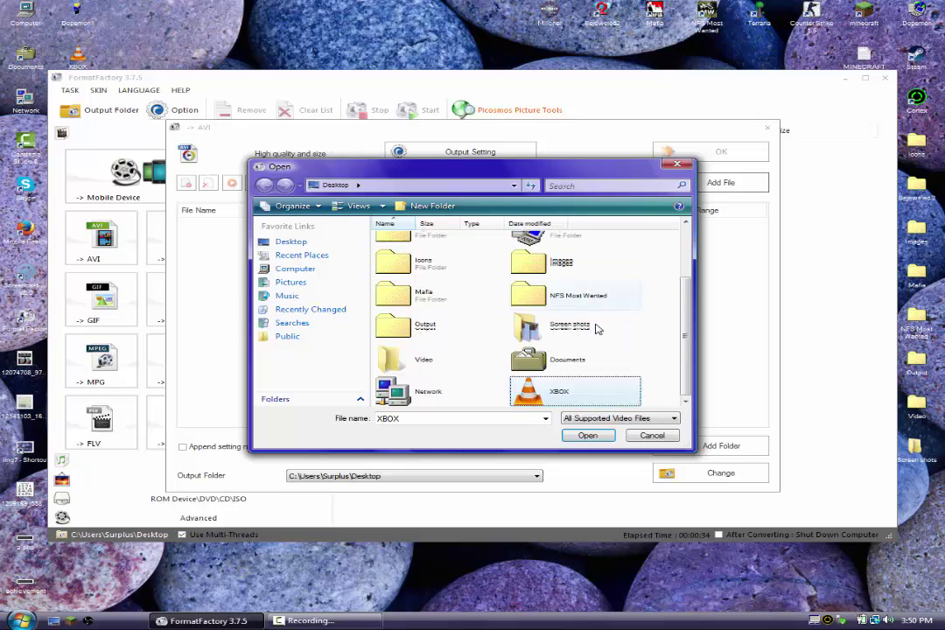
left_click(587, 436)
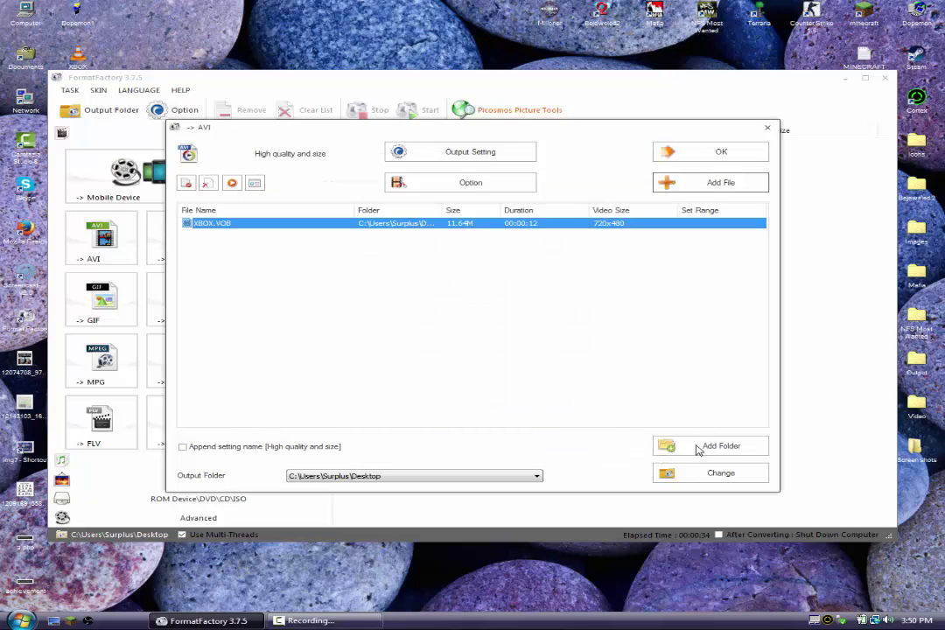
Step: Convert XBOX.VOB to XBOX.avi and dismiss the Task complete notice
left_click(710, 154)
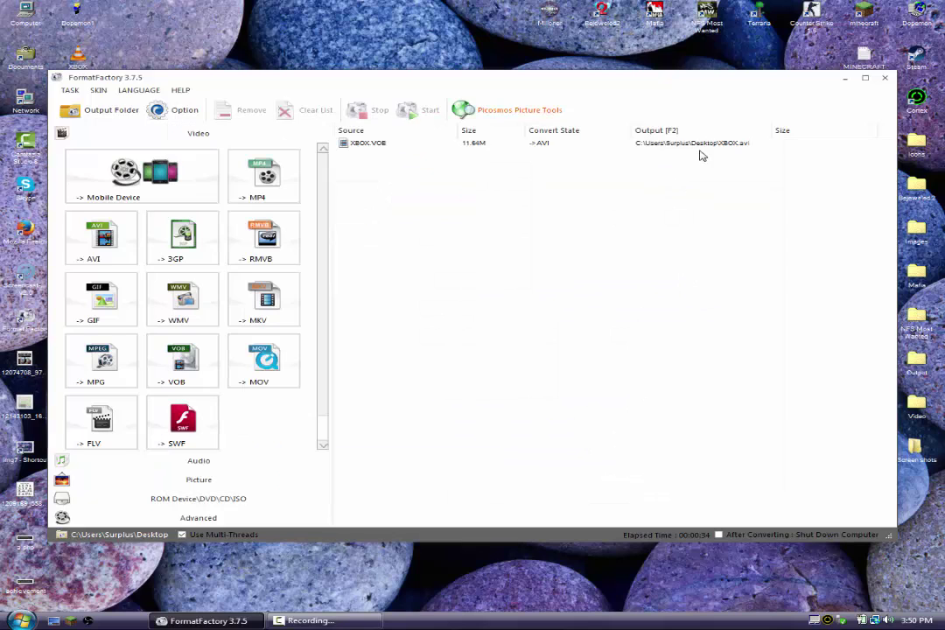
left_click(424, 111)
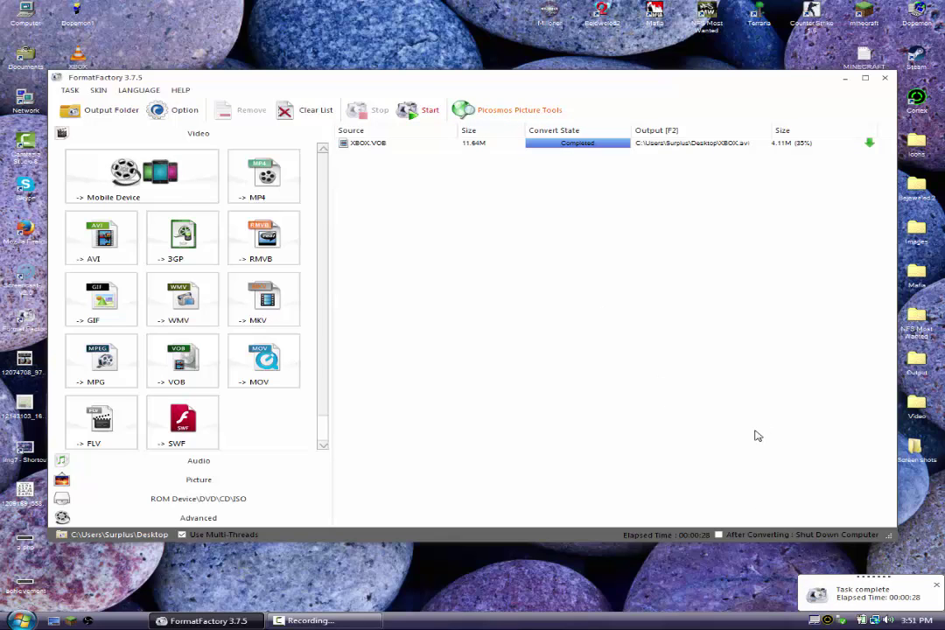
left_click(936, 586)
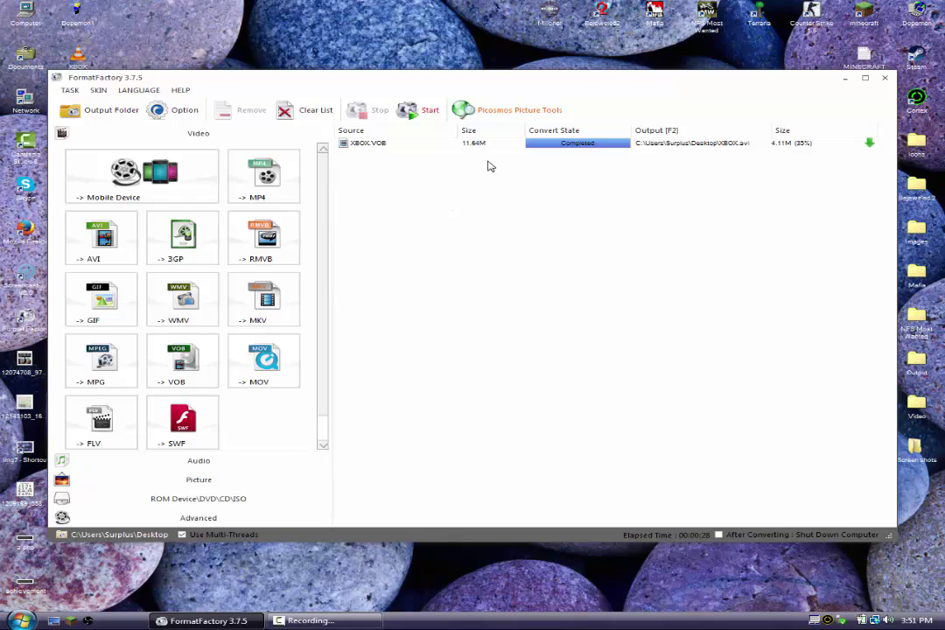
Step: Check the finished XBOX.VOB task, reposition the window and close Format Factory
right_click(463, 143)
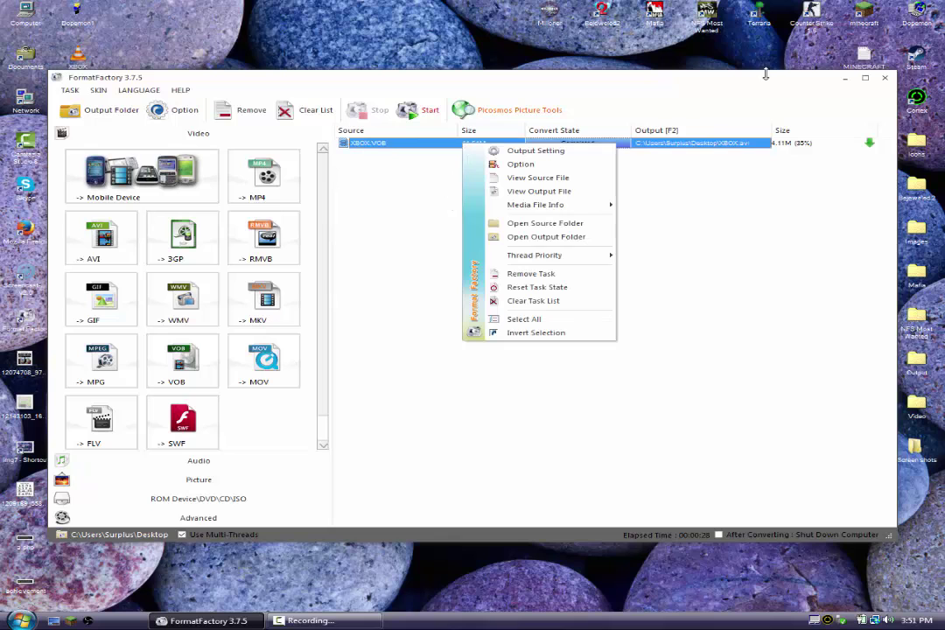
left_click(841, 85)
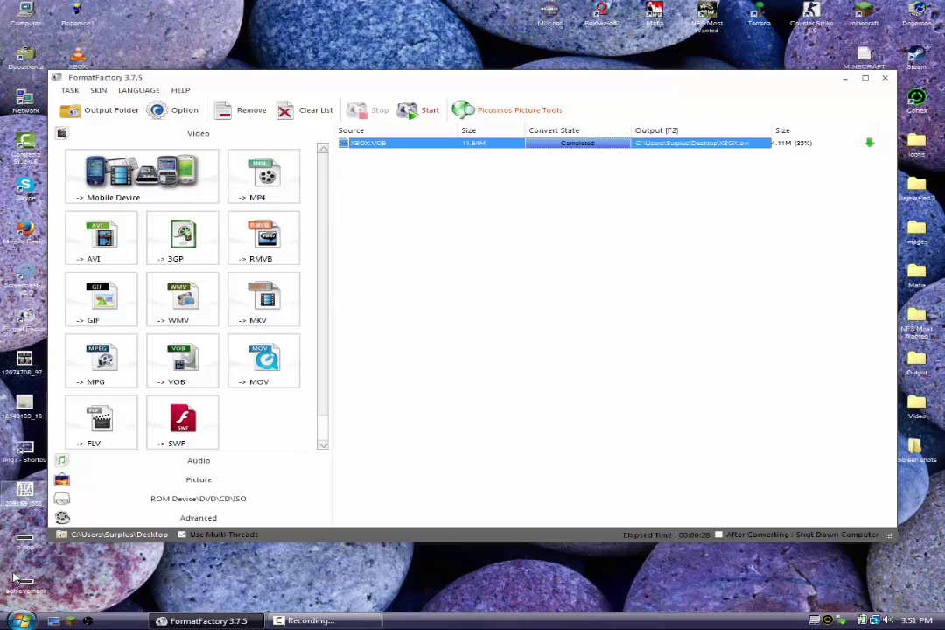
left_click_drag(349, 81, 525, 54)
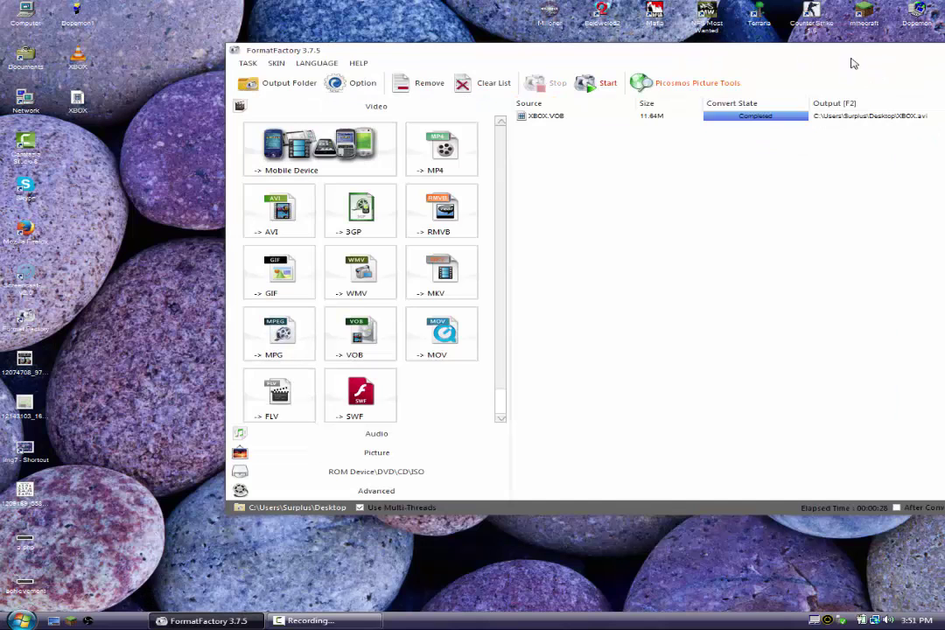
left_click_drag(827, 53, 680, 56)
left_click(915, 57)
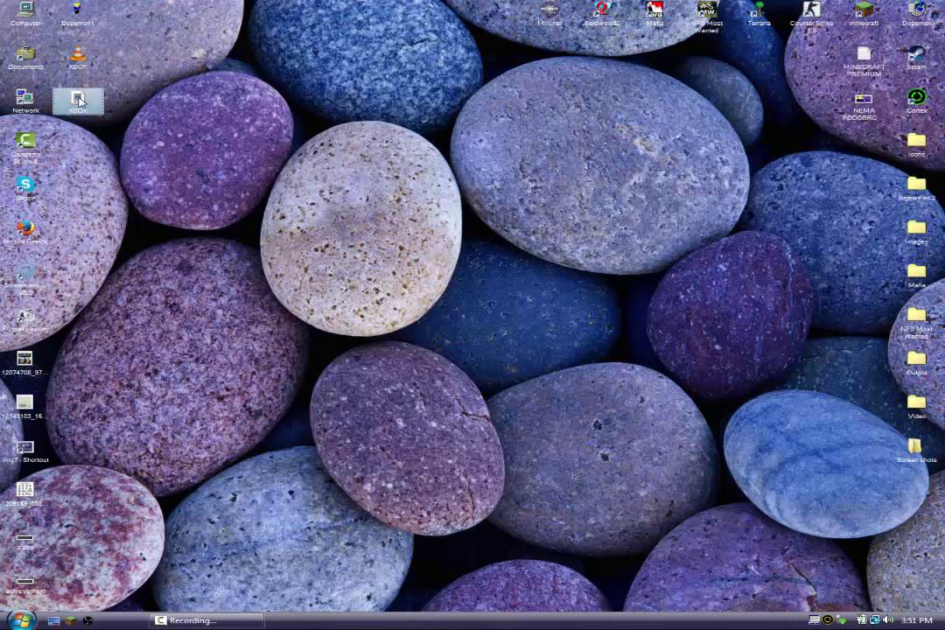
double_click(79, 100)
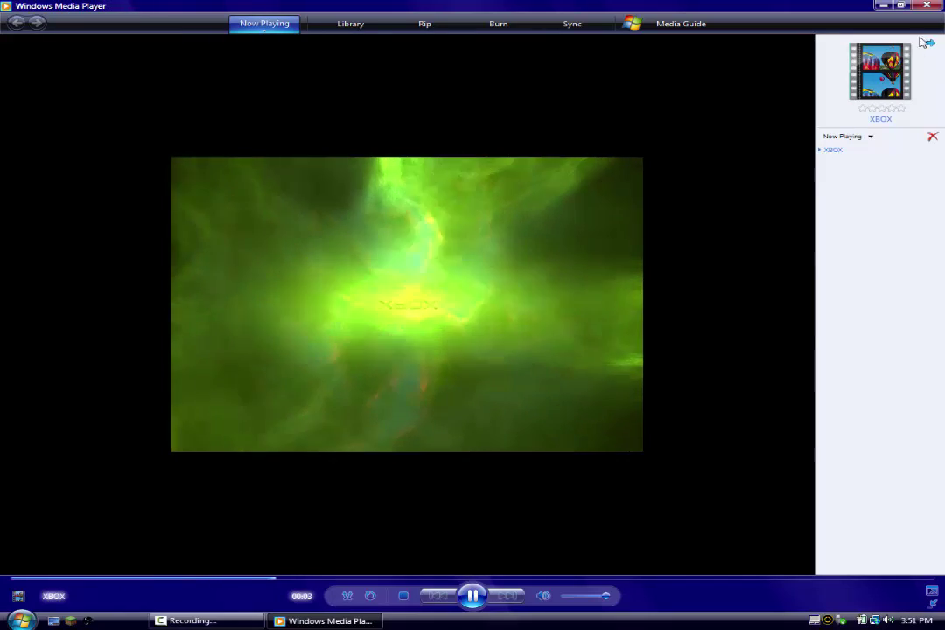
key("alt+F4")
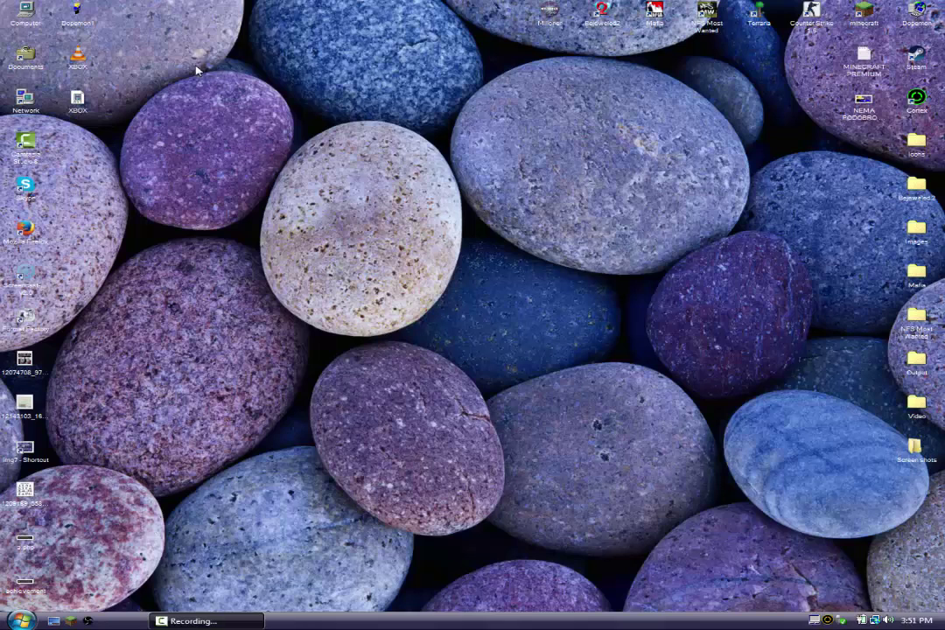
right_click(77, 54)
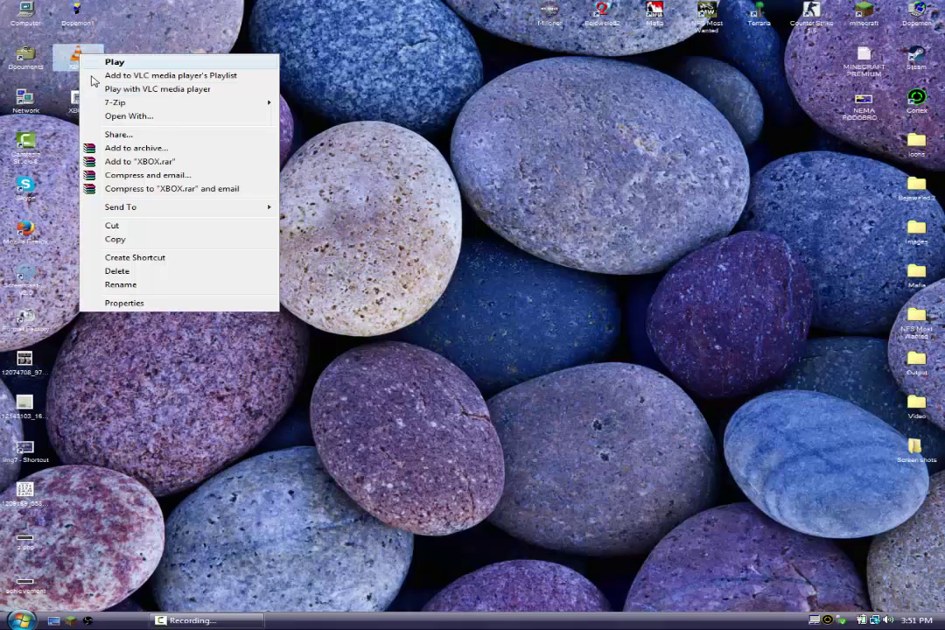
left_click(131, 117)
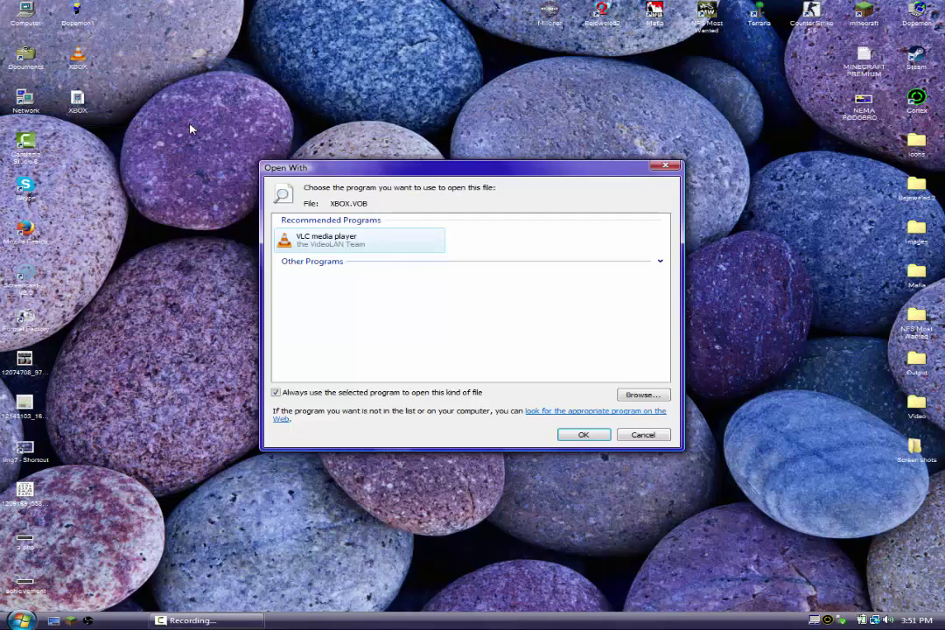
left_click(633, 436)
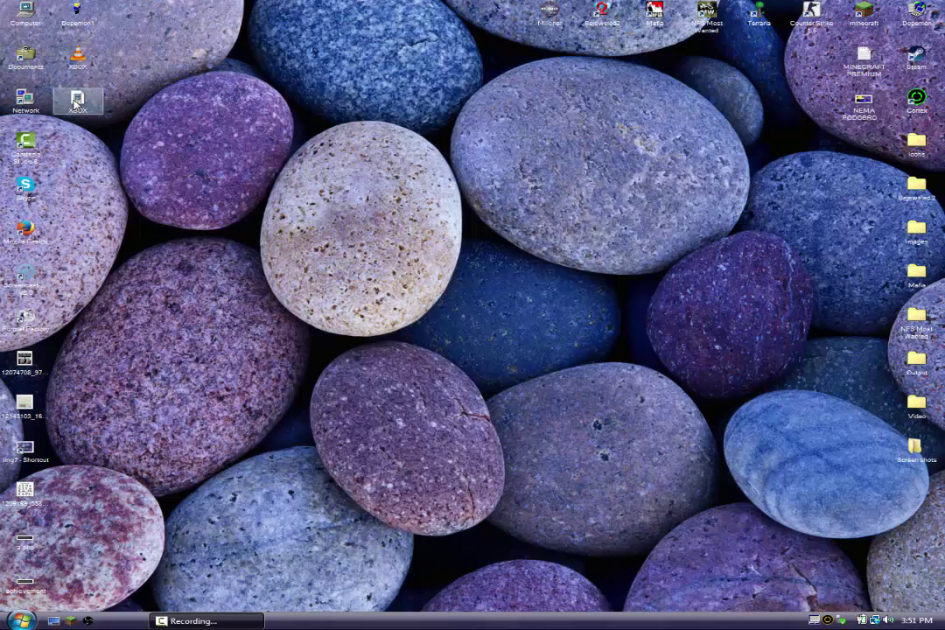
Step: Launch Movie Maker, import XBOX.avi, place it on the Video track and play the 0:00:12.91 clip
key("super")
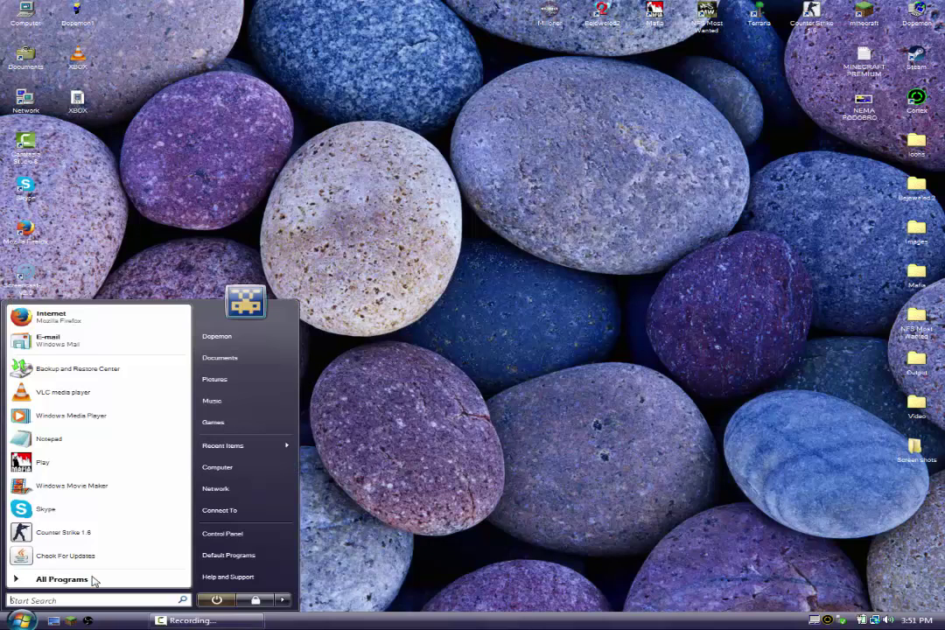
left_click(63, 485)
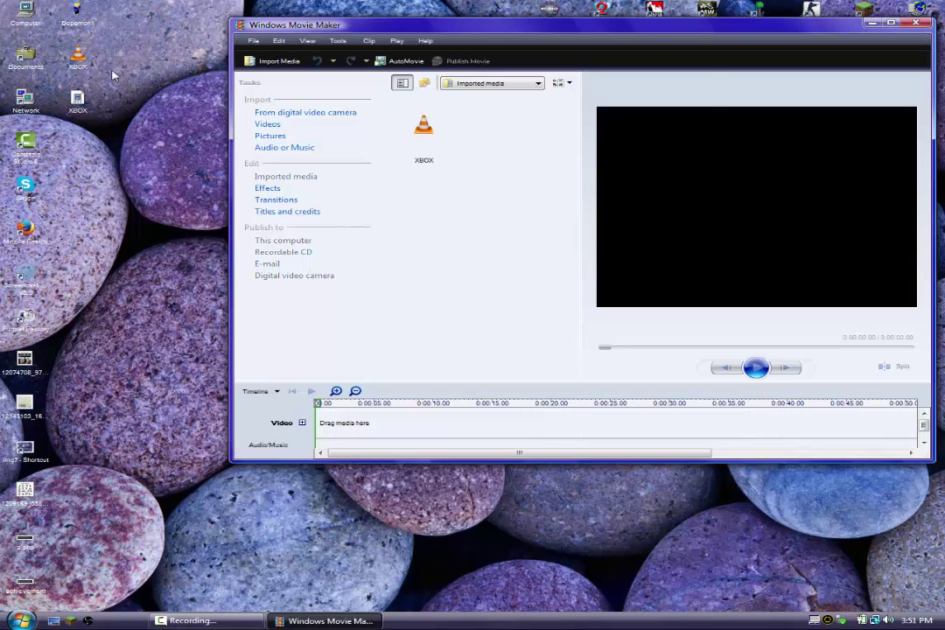
left_click_drag(77, 96, 491, 252)
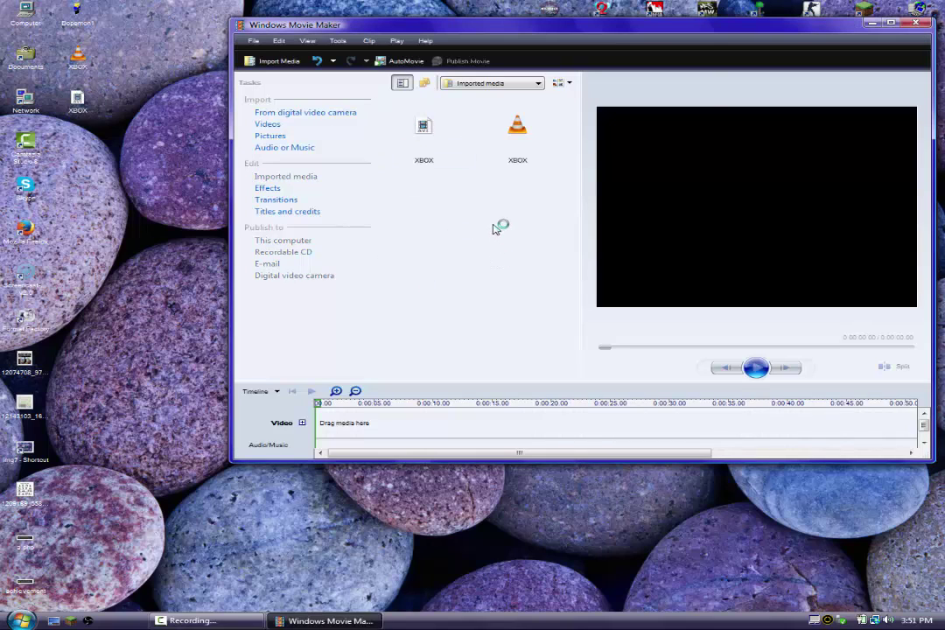
left_click_drag(401, 129, 332, 427)
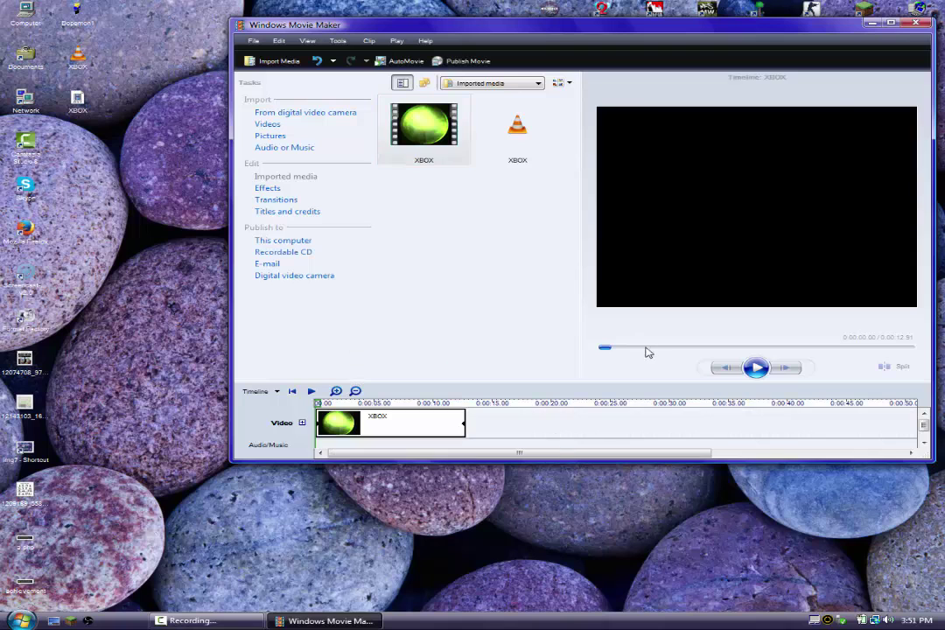
left_click(745, 366)
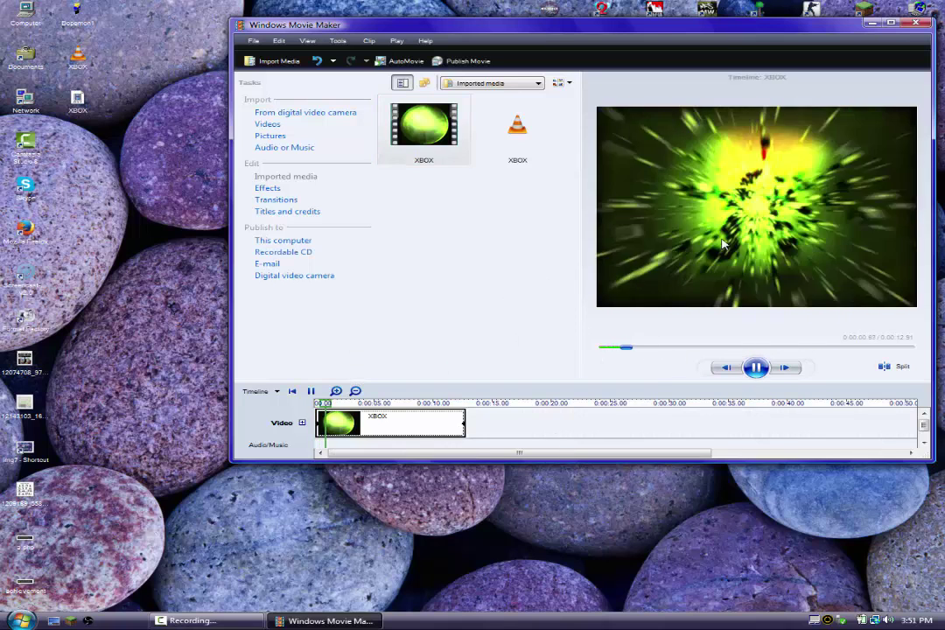